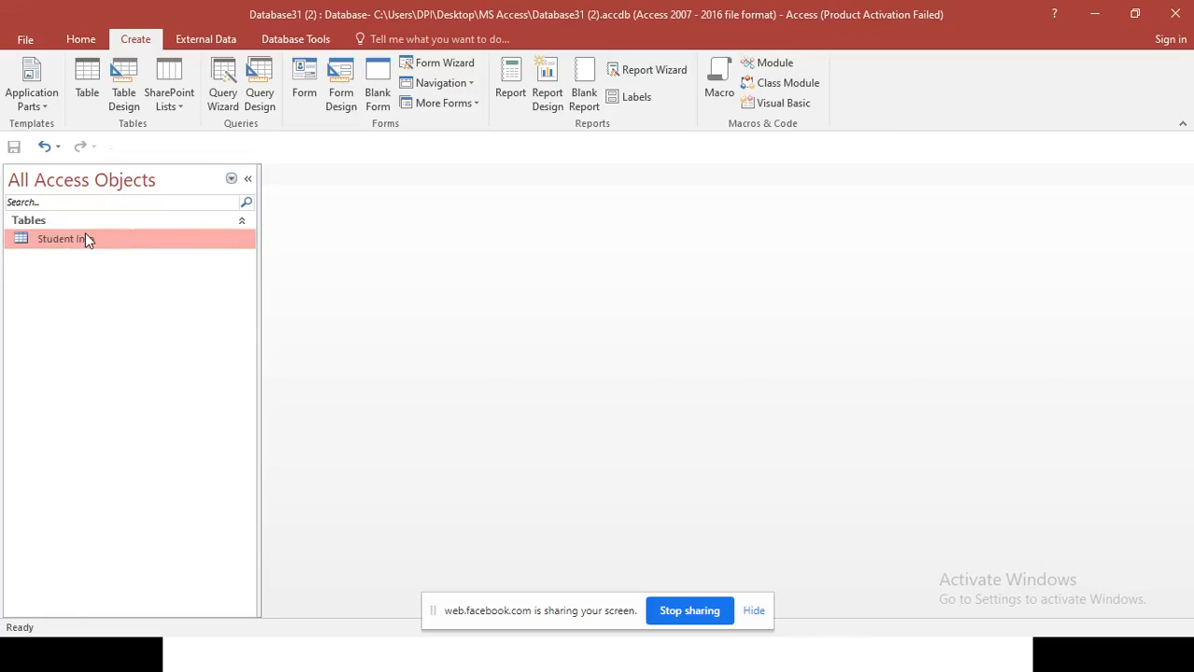
Open the Student Info table in Datasheet view
double_click(85, 235)
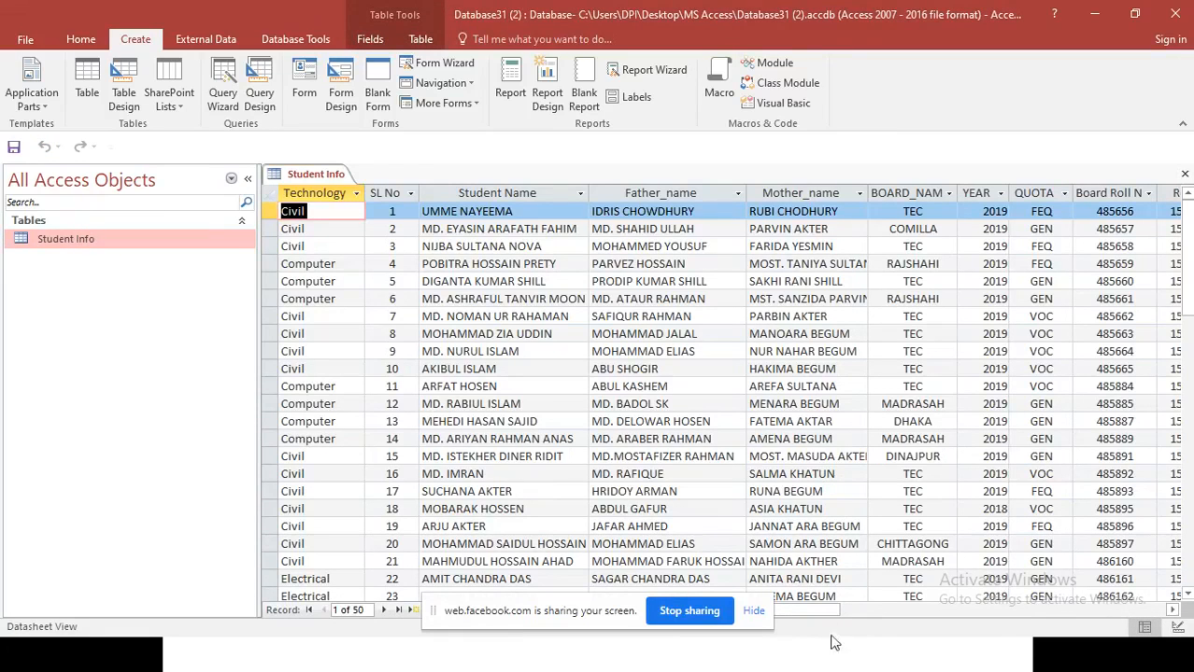
drag(479, 624, 123, 651)
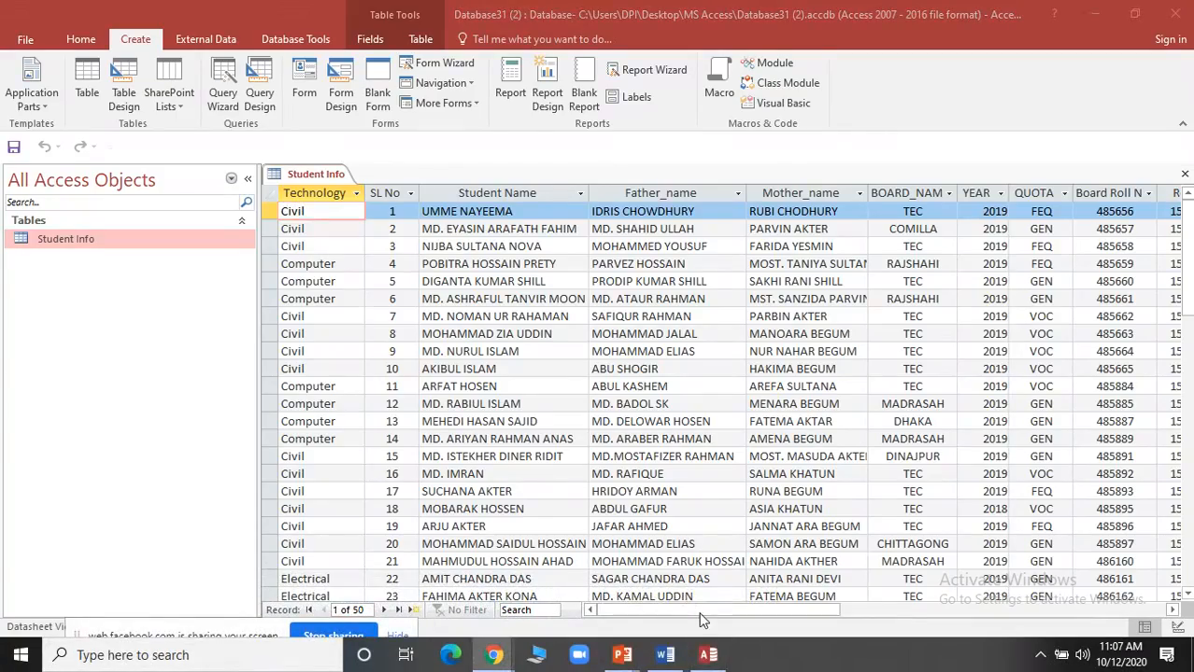
drag(701, 613, 590, 633)
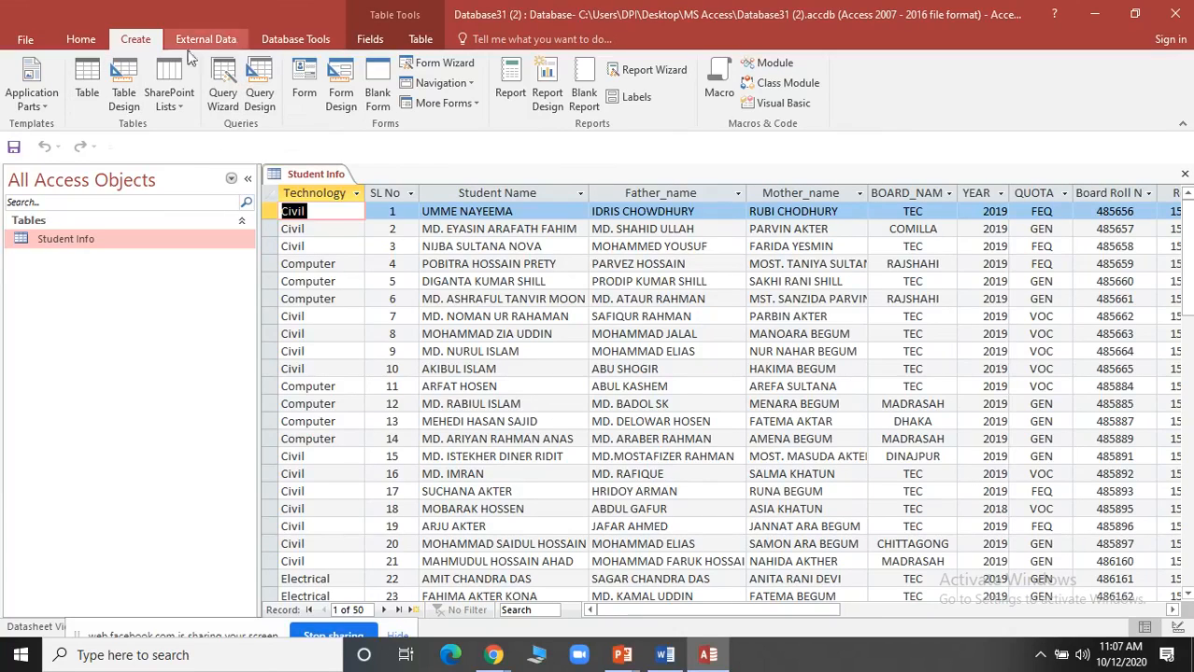
Start a Simple Query Wizard on the Student Info table and add the fields Technology, Student Name, Board Roll No, Shift, YEAR and Reg No
click(223, 97)
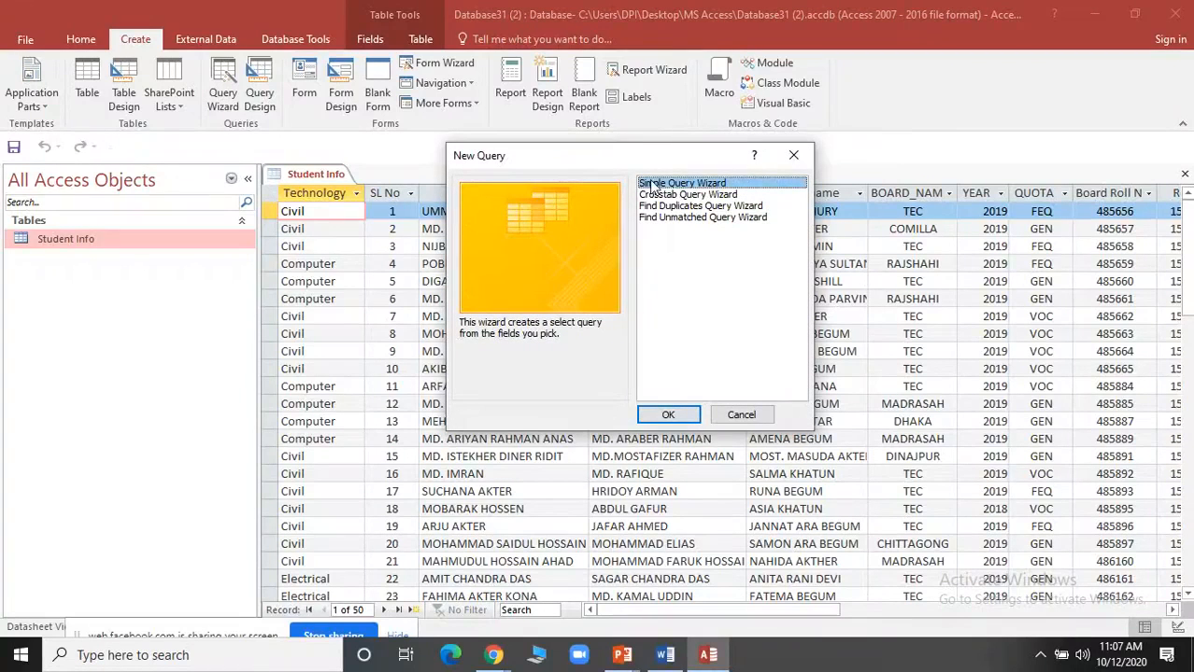
click(668, 416)
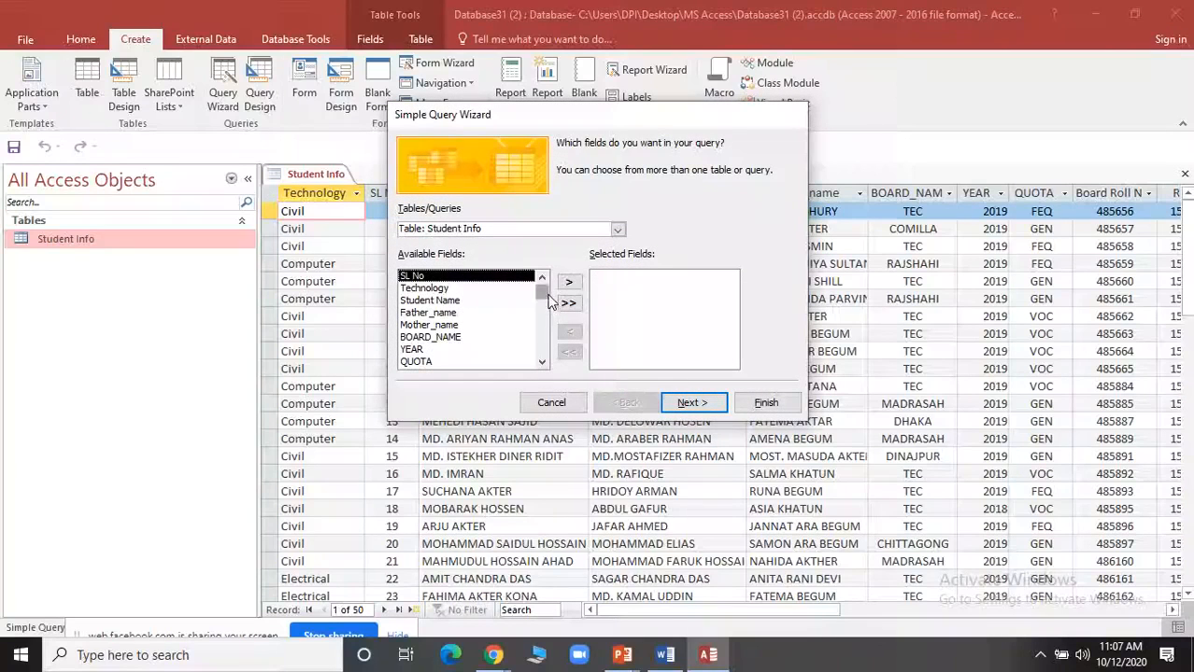
mouse_move(545, 299)
mouse_down()
mouse_move(551, 364)
mouse_move(539, 295)
mouse_up()
double_click(443, 289)
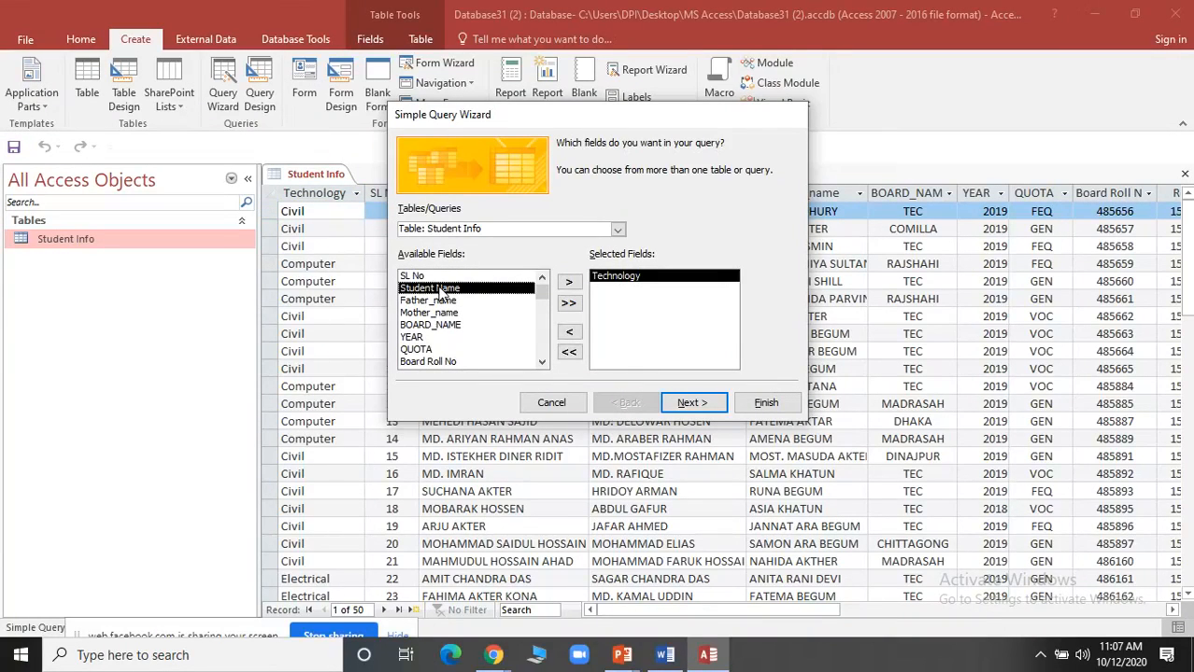
double_click(429, 291)
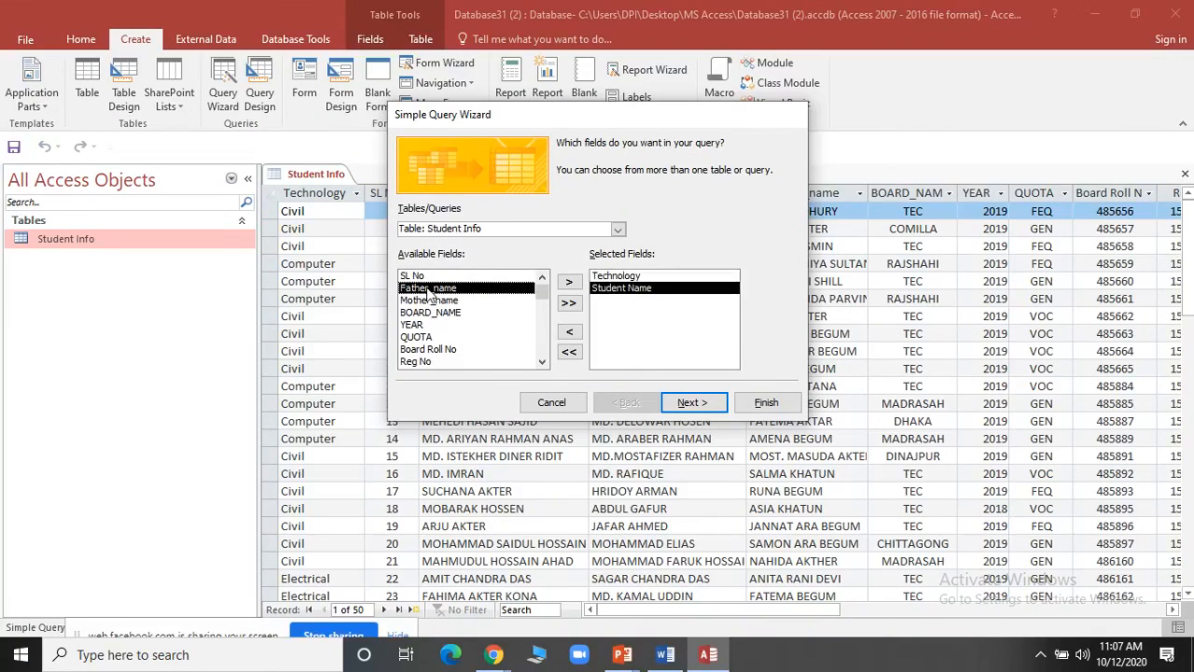
double_click(427, 351)
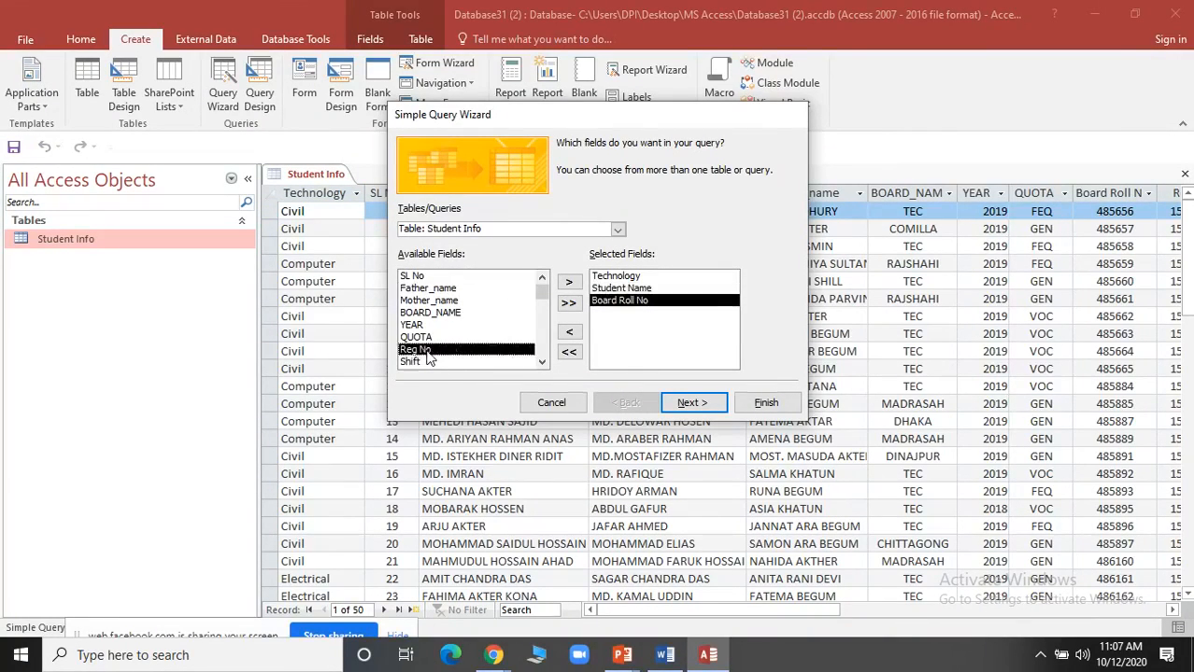
double_click(413, 361)
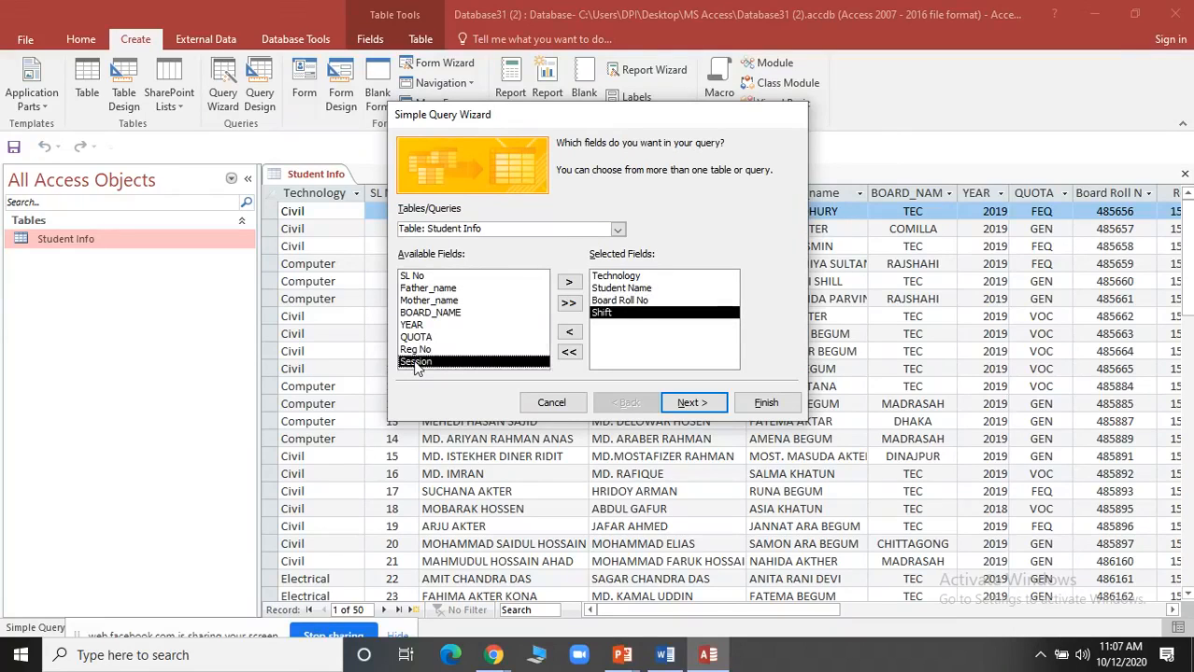
double_click(411, 324)
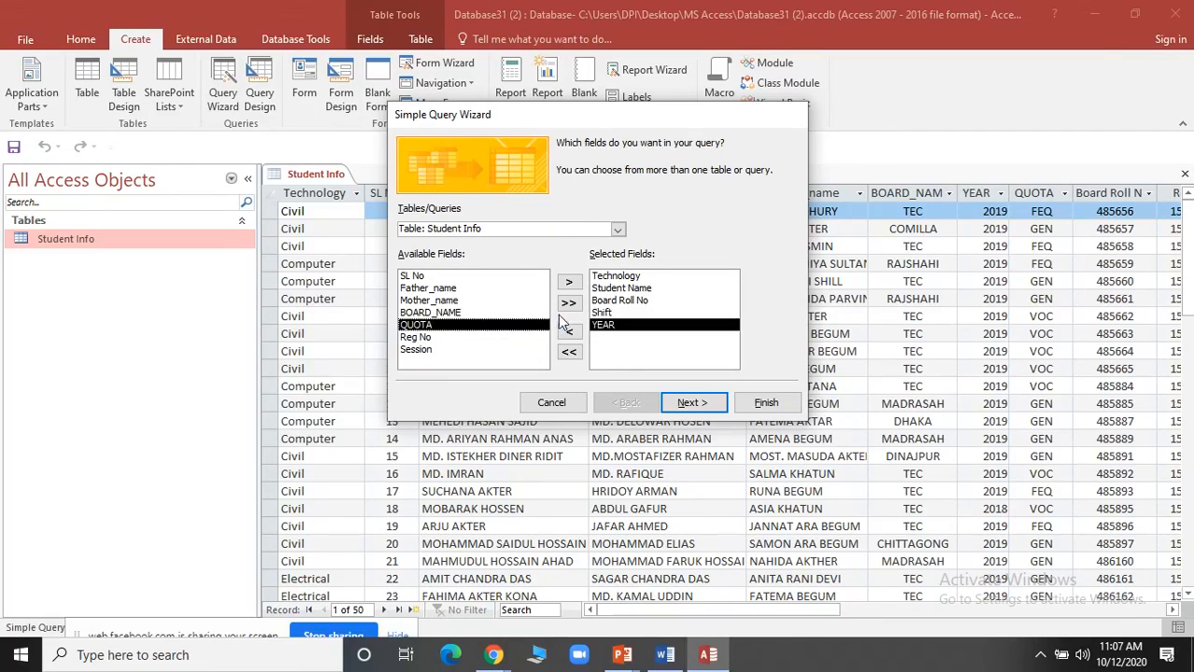
double_click(417, 338)
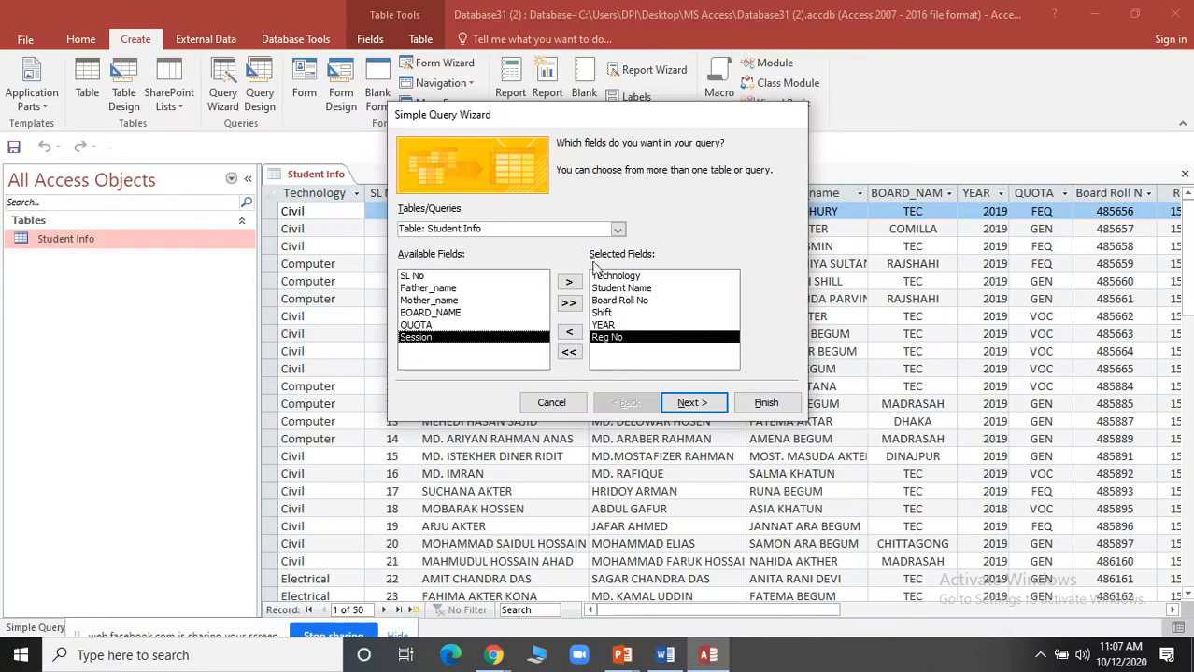
Finish the wizard as a Detail query with the suggested title and open its results
click(692, 407)
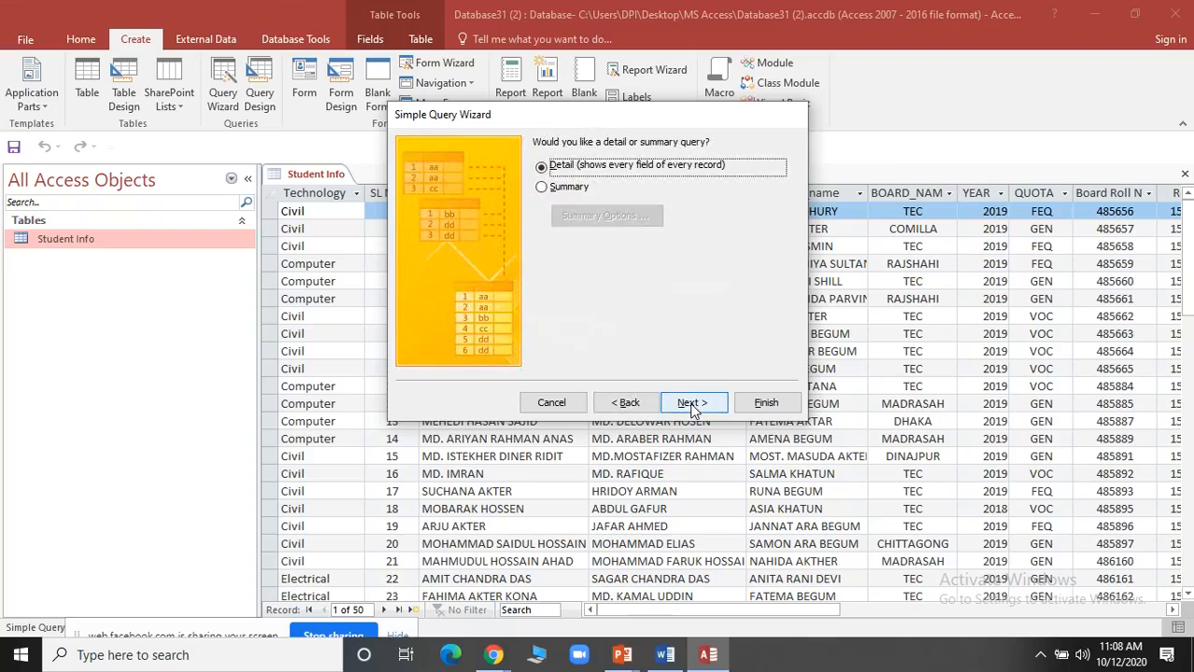
click(692, 404)
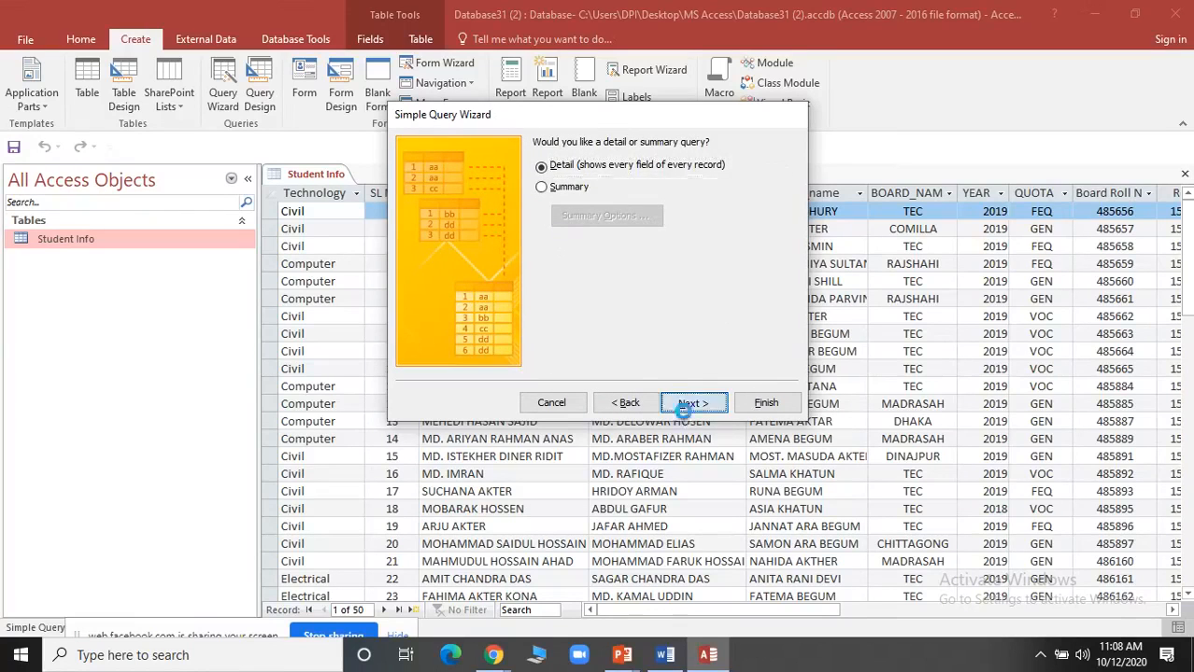
click(764, 403)
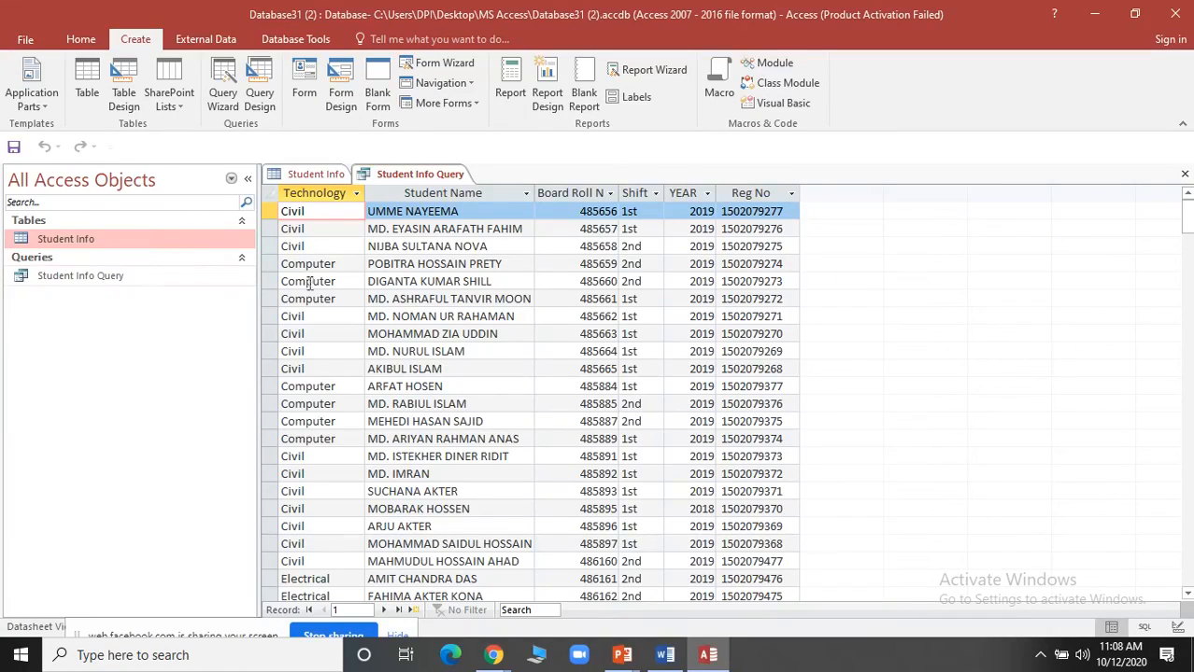
click(363, 193)
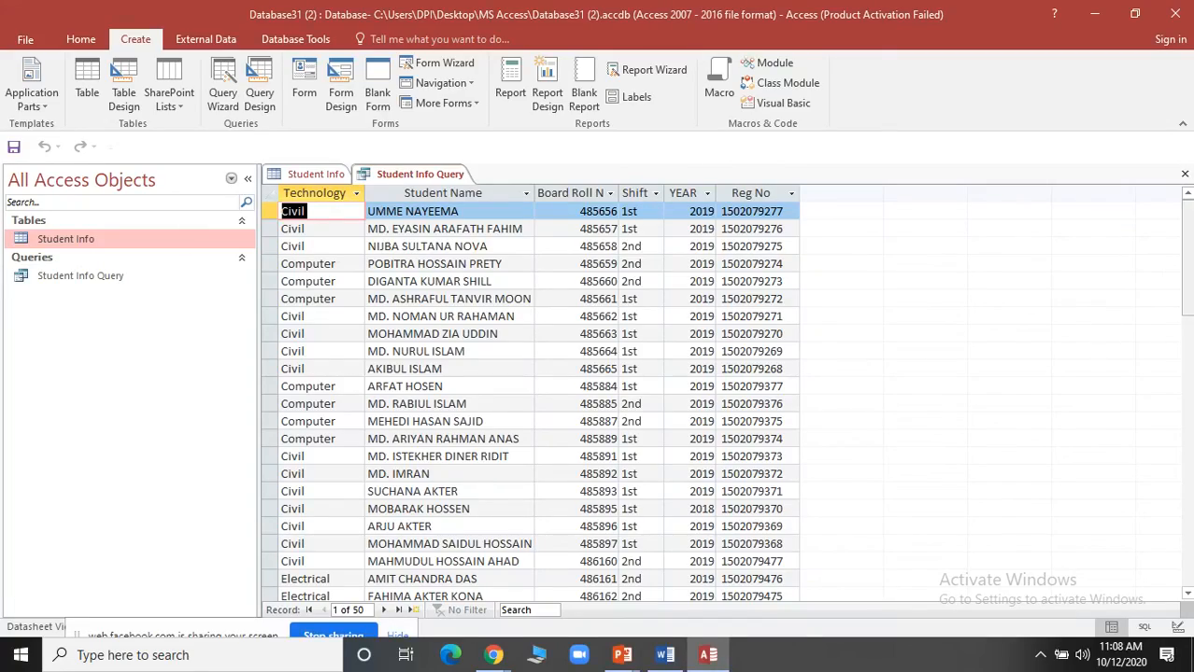
mouse_move(1188, 264)
mouse_down()
mouse_move(1177, 429)
mouse_move(1182, 256)
mouse_up()
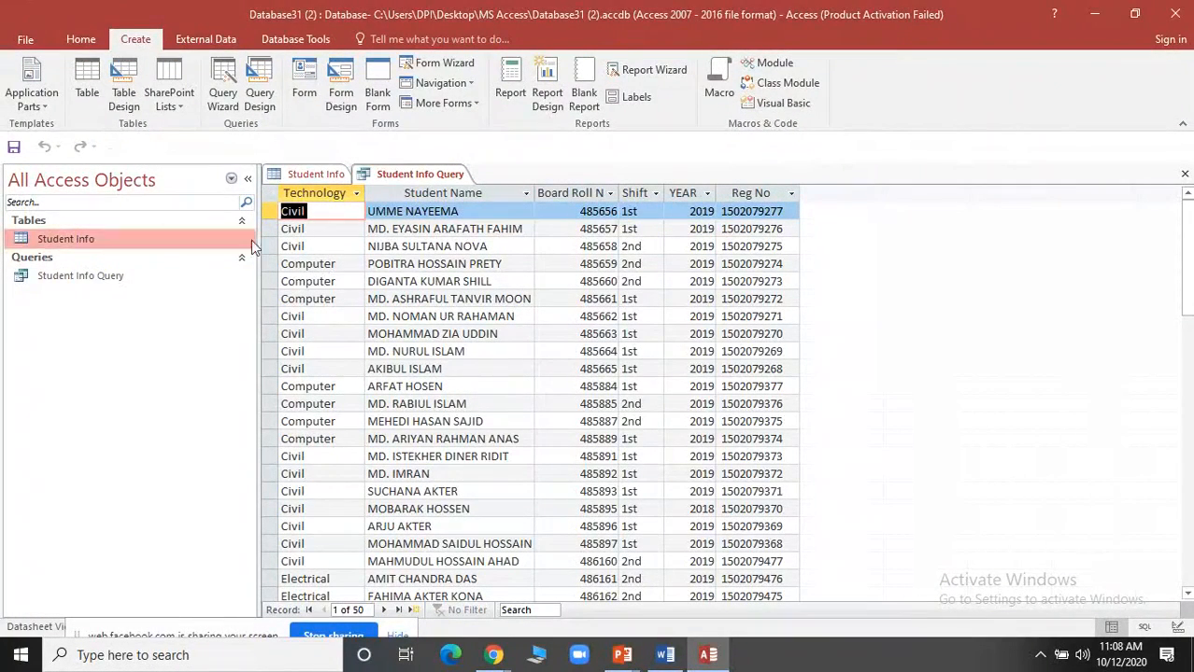
Sort the query's Student Name column from A to Z and check the order down to the last record
right_click(451, 192)
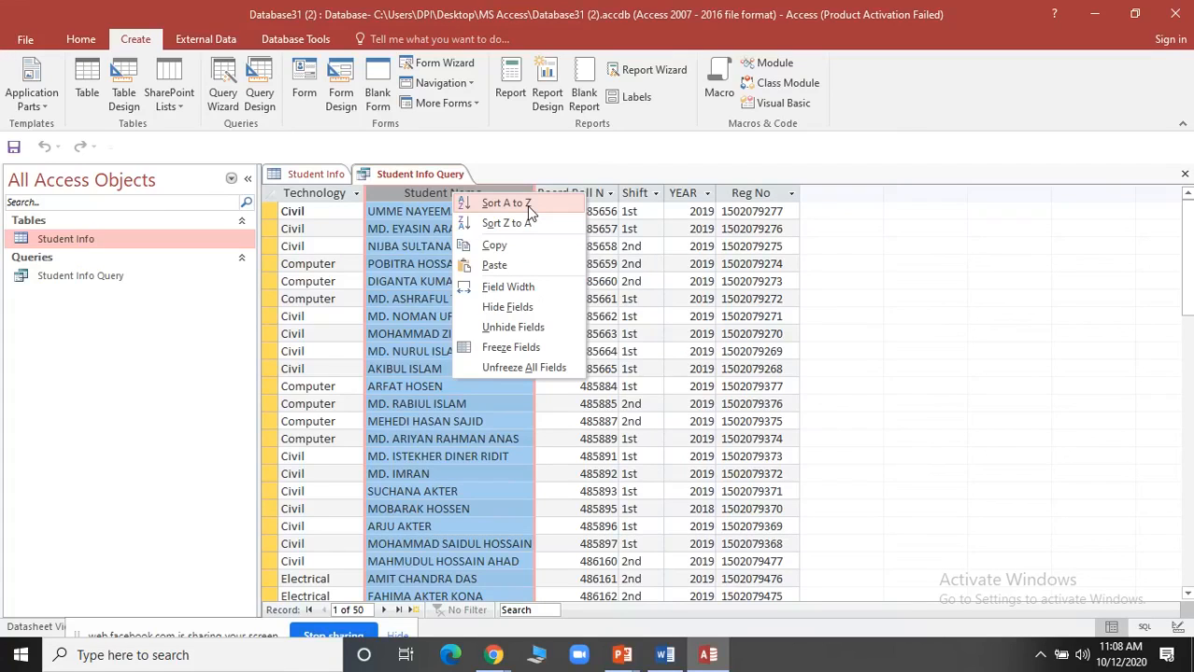
click(528, 206)
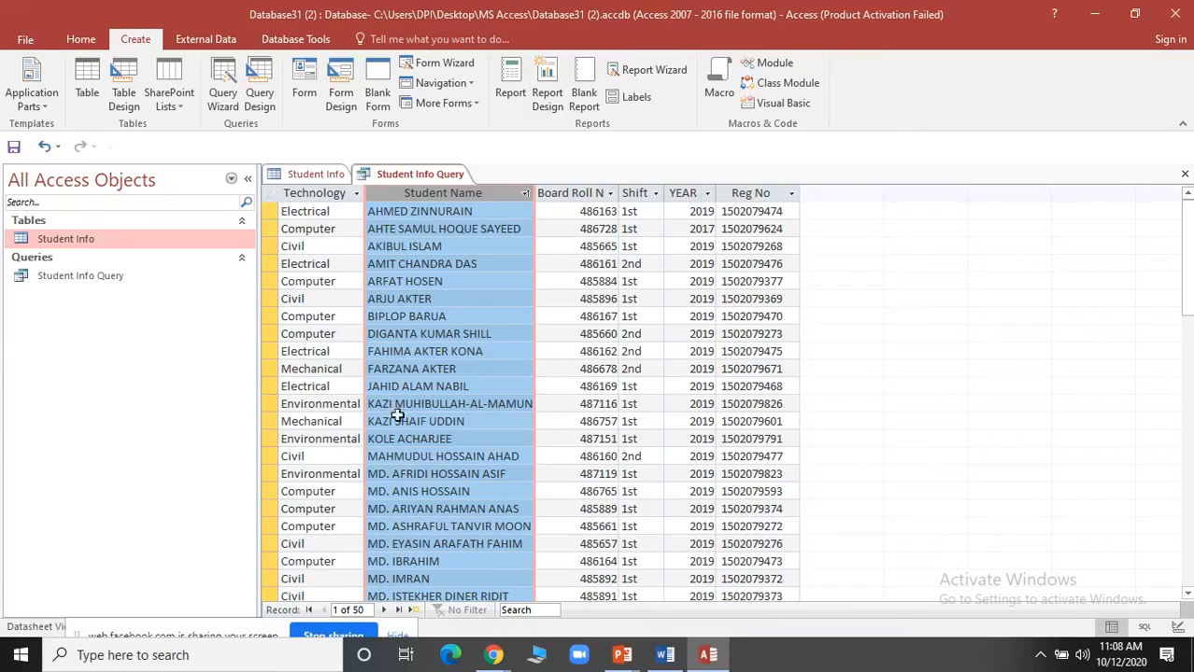
scroll(409, 495, down, 6)
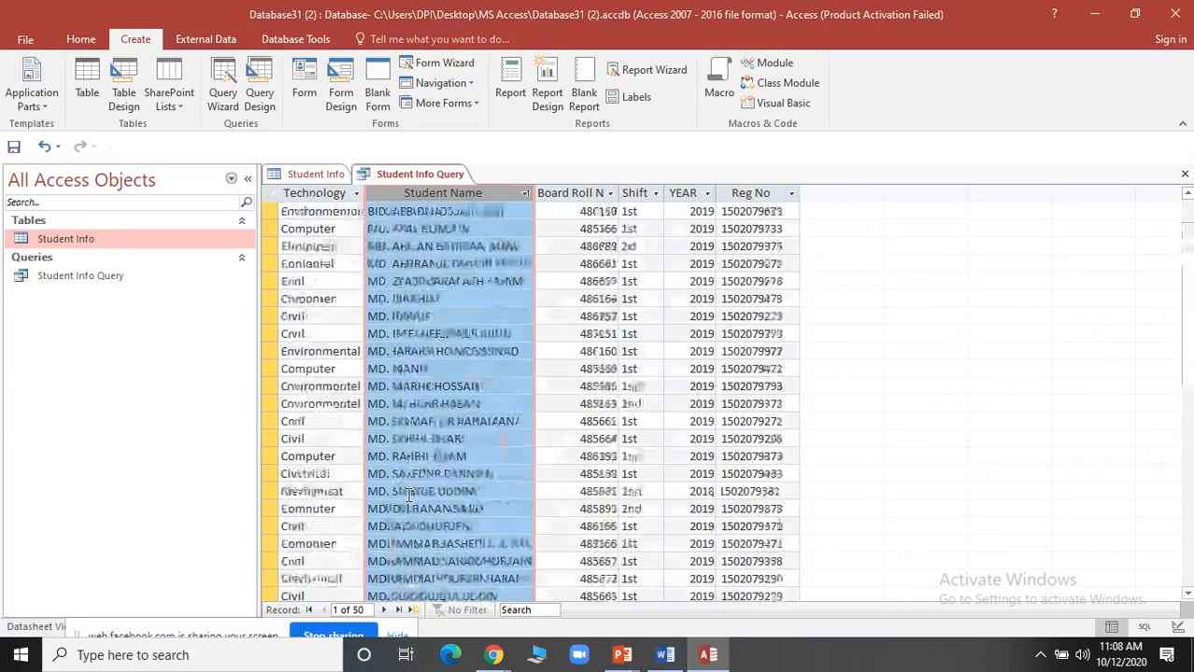
scroll(408, 500, down, 5)
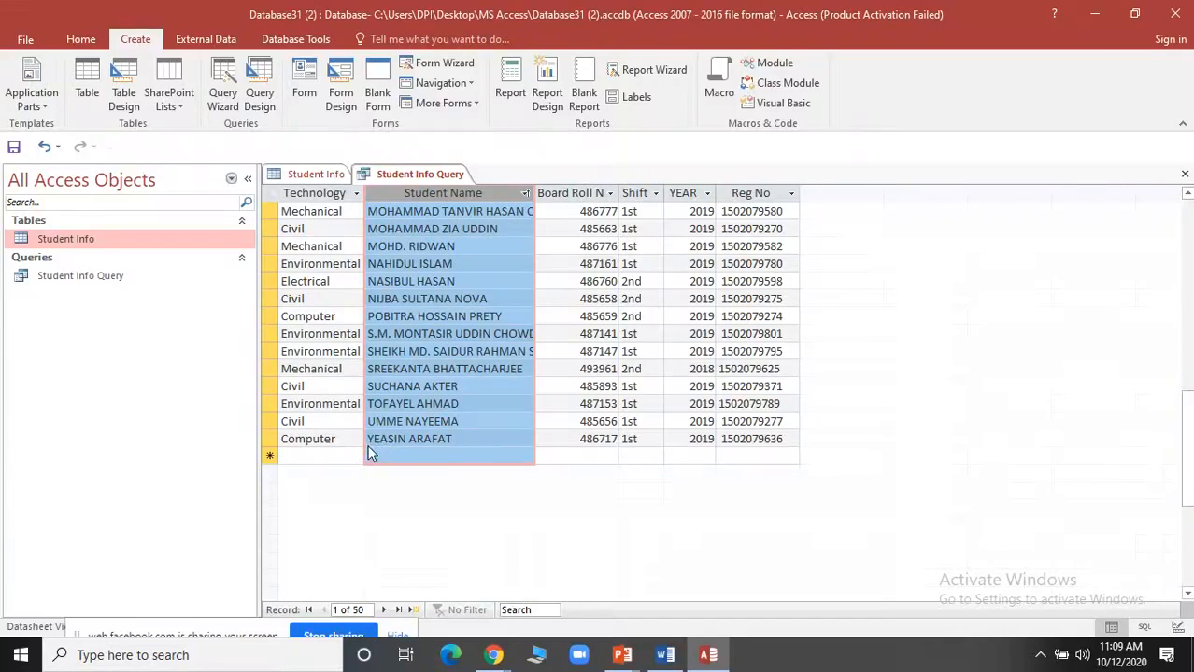
scroll(475, 432, up, 11)
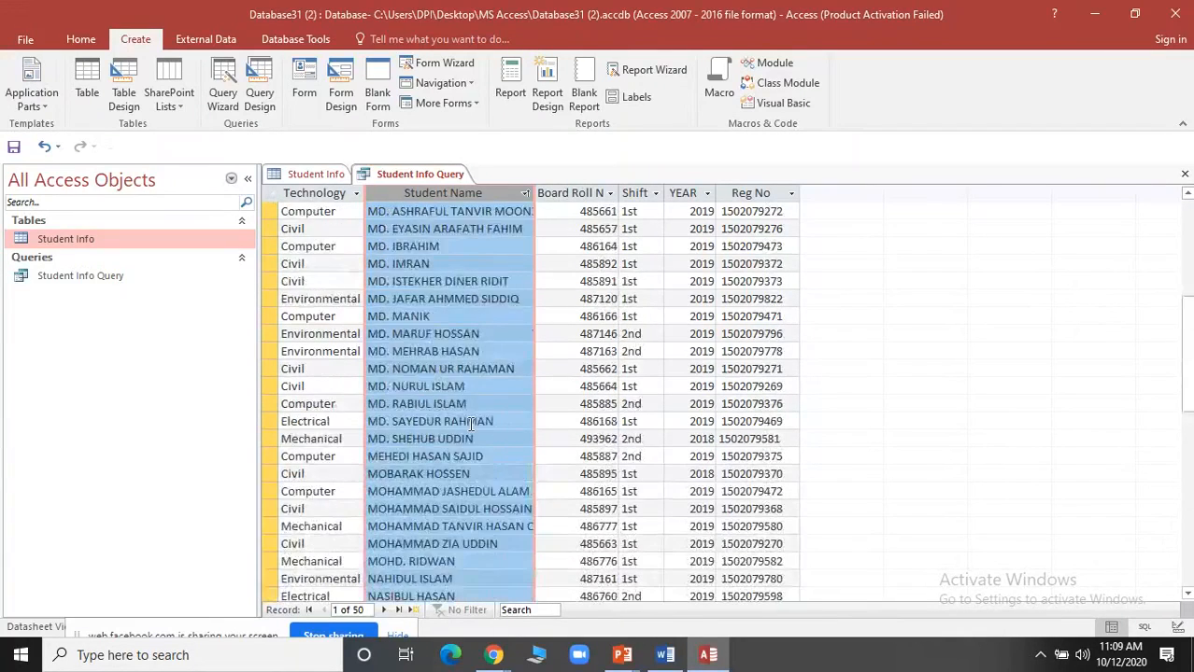
Sort the query's Student Name column from Z to A and check the order down to the last record
right_click(408, 194)
click(460, 221)
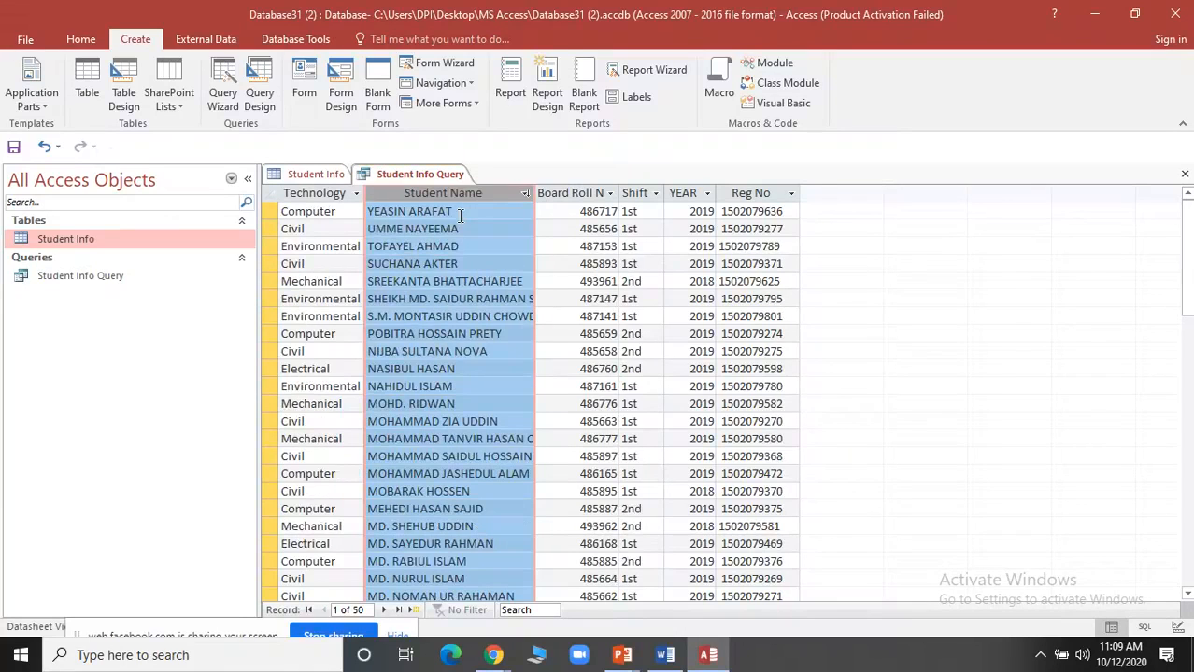
scroll(479, 281, down, 12)
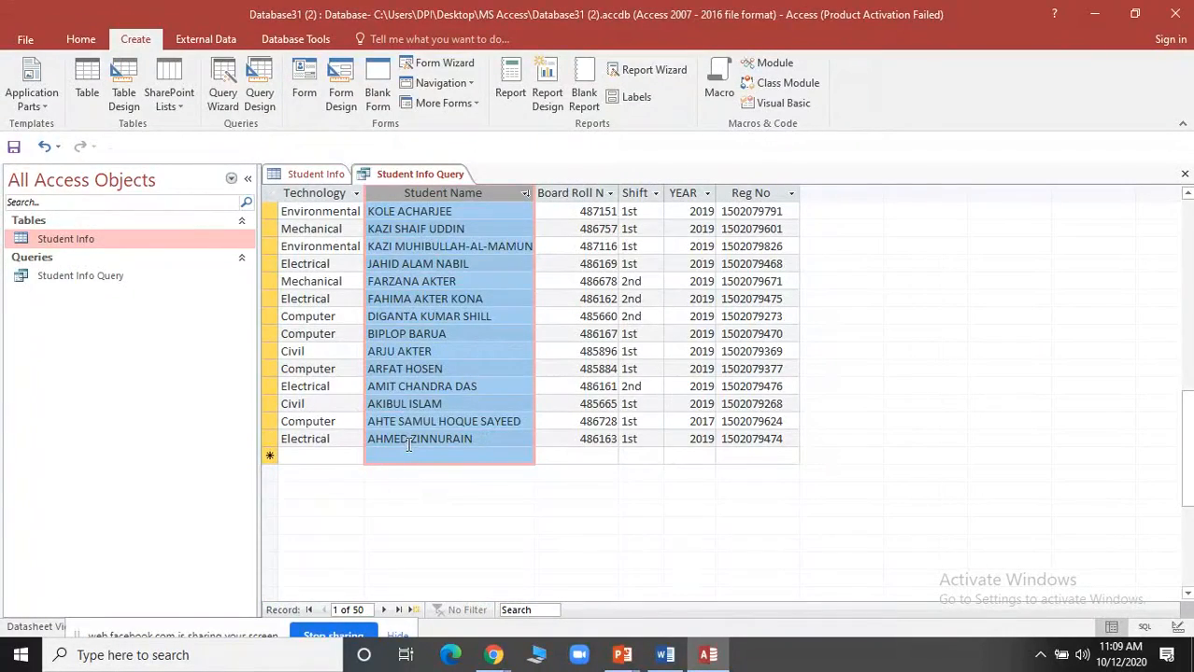
scroll(408, 444, up, 12)
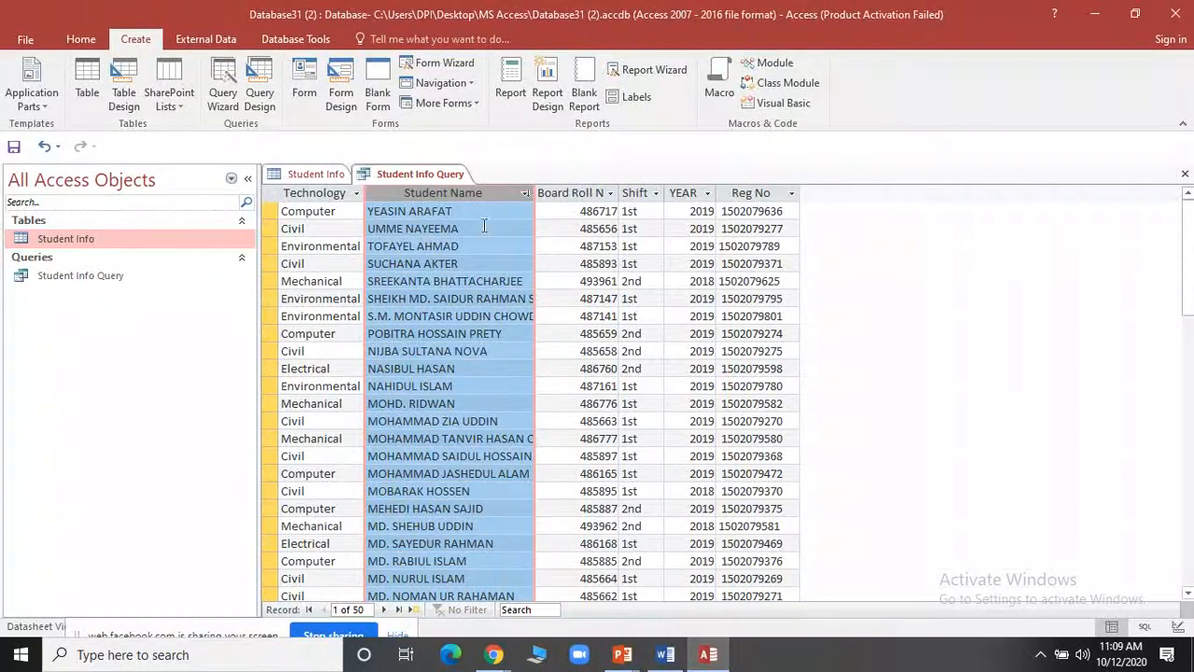
Switch back to the Student Info table and look across its columns up to Session
double_click(106, 239)
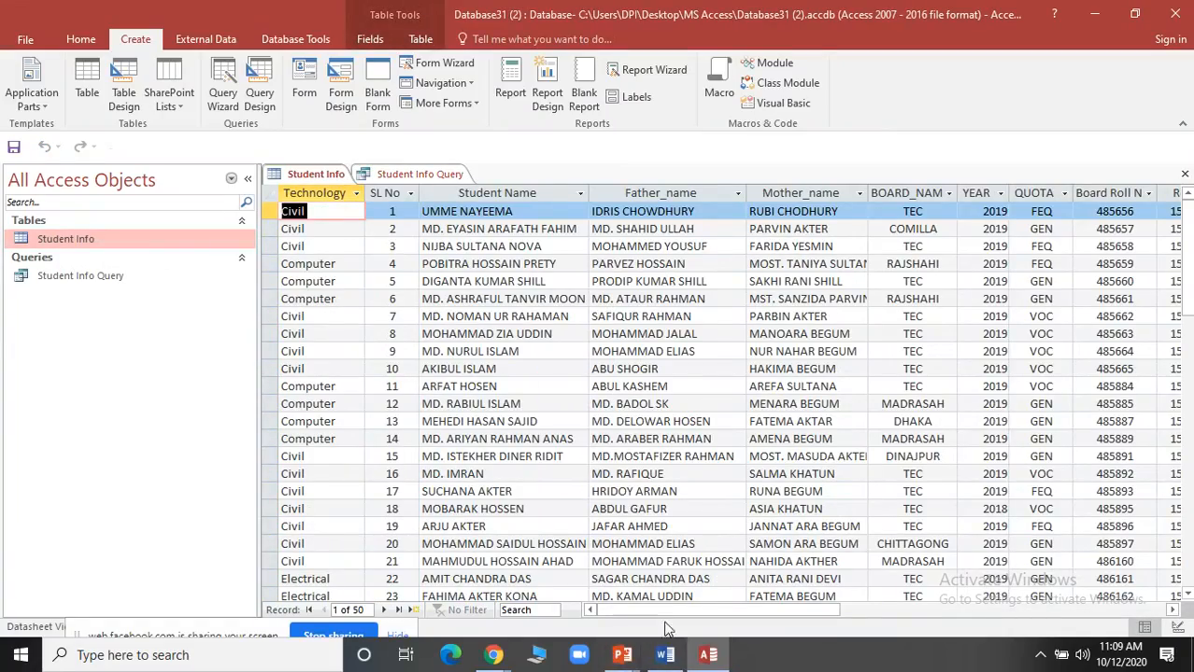
drag(663, 619, 598, 607)
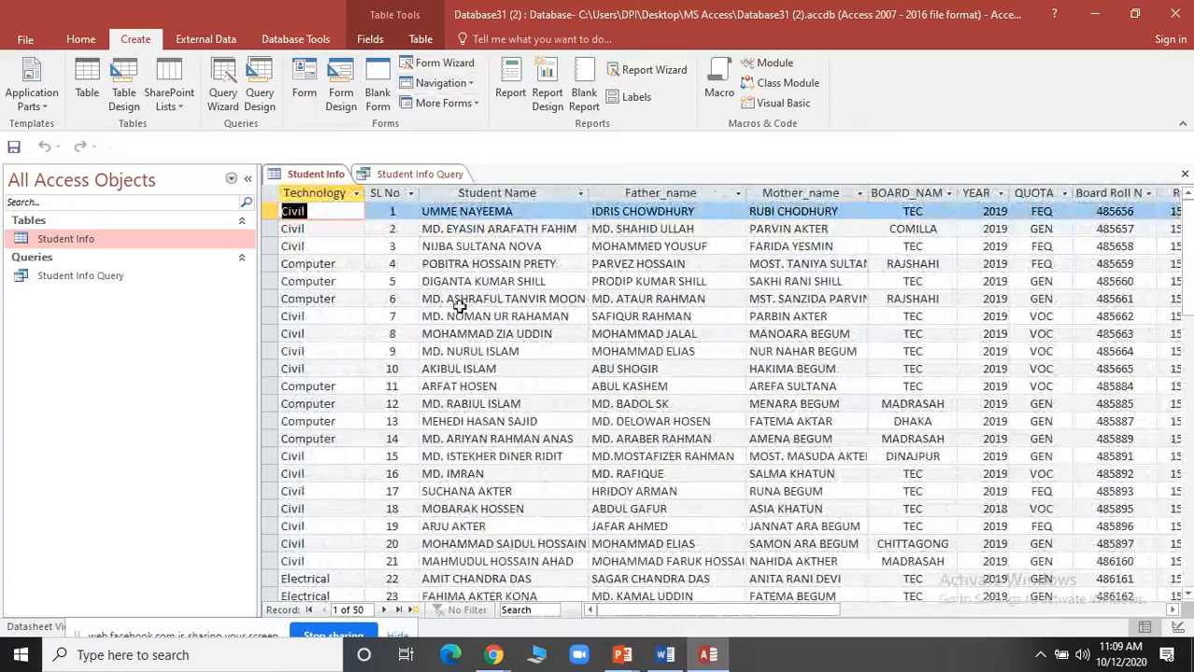
right_click(519, 191)
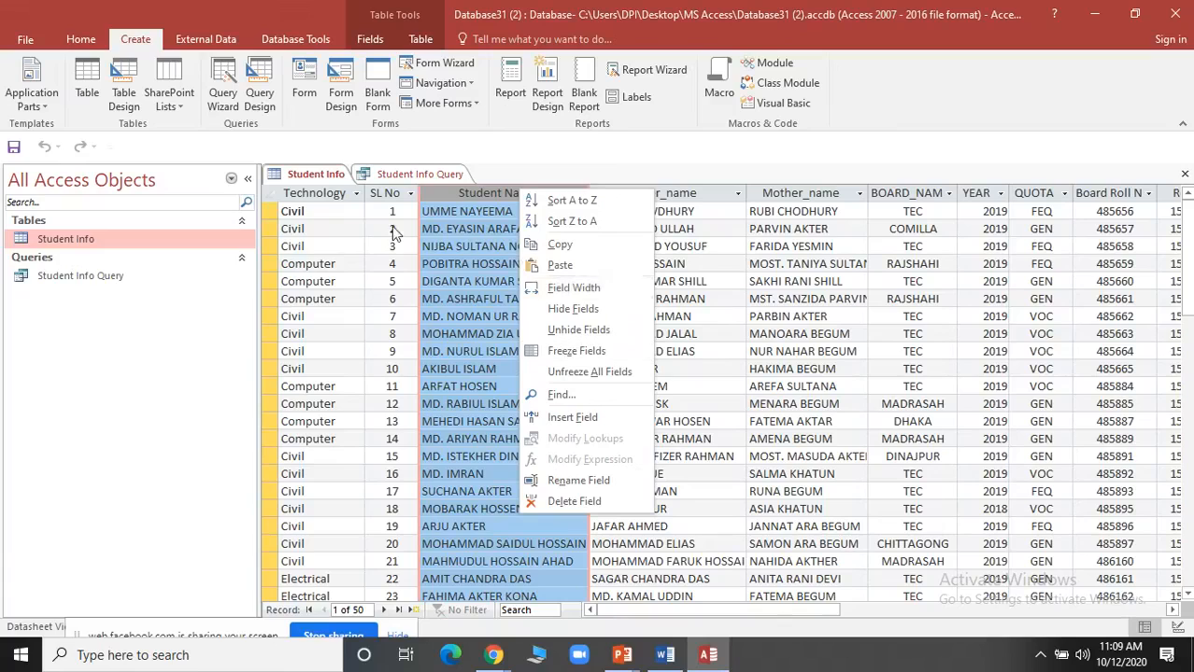
click(458, 214)
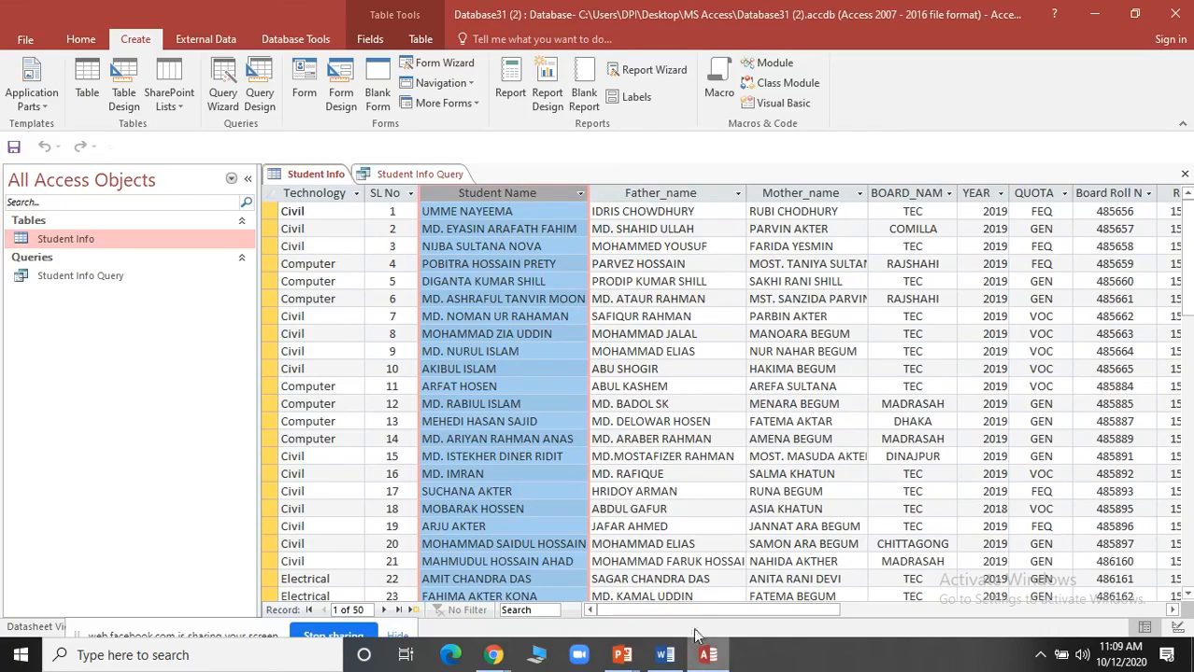
drag(678, 615, 815, 615)
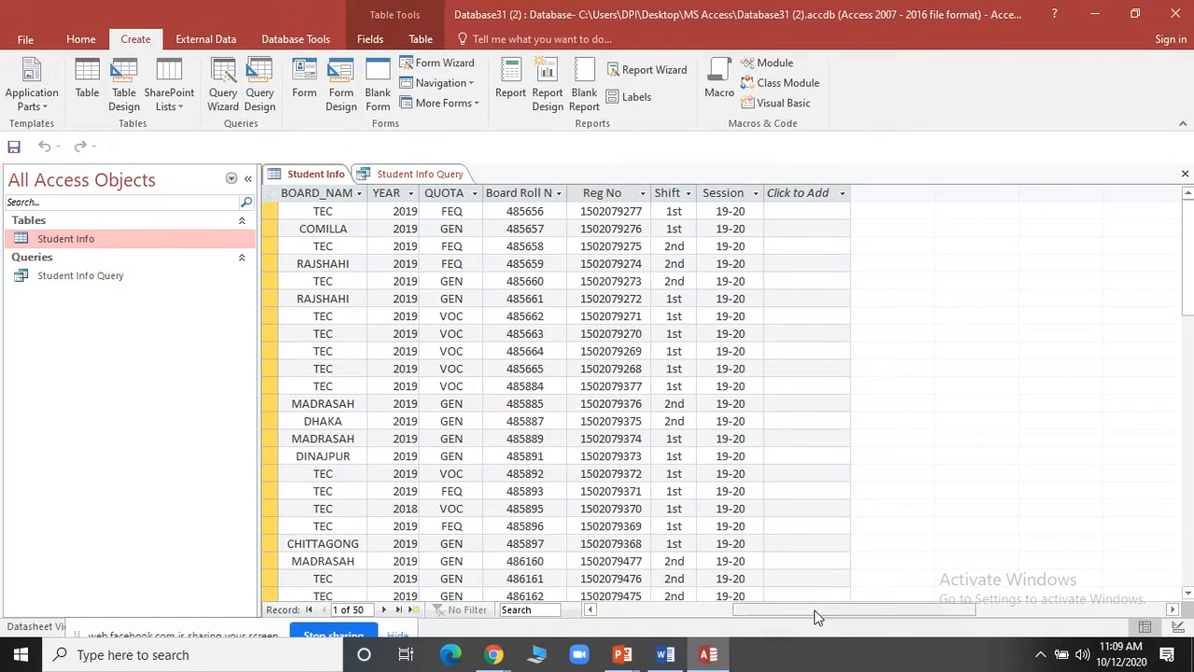
drag(815, 615, 676, 616)
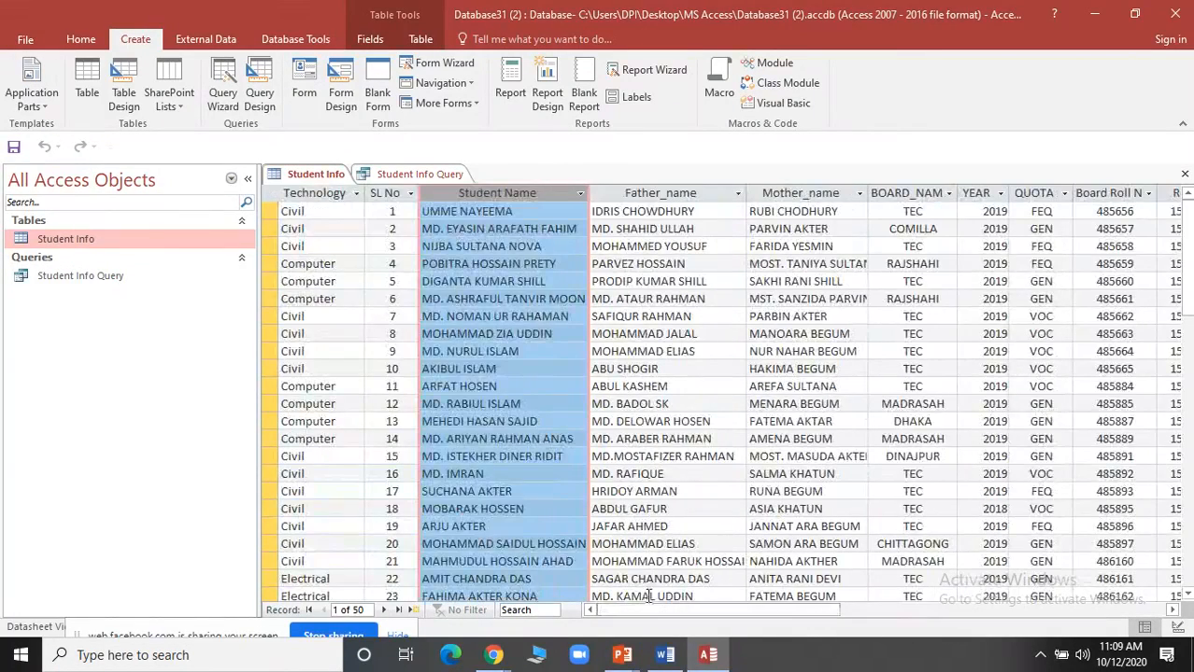
Freeze the Student Name field in the Student Info table and check it against the columns up to Session
right_click(475, 187)
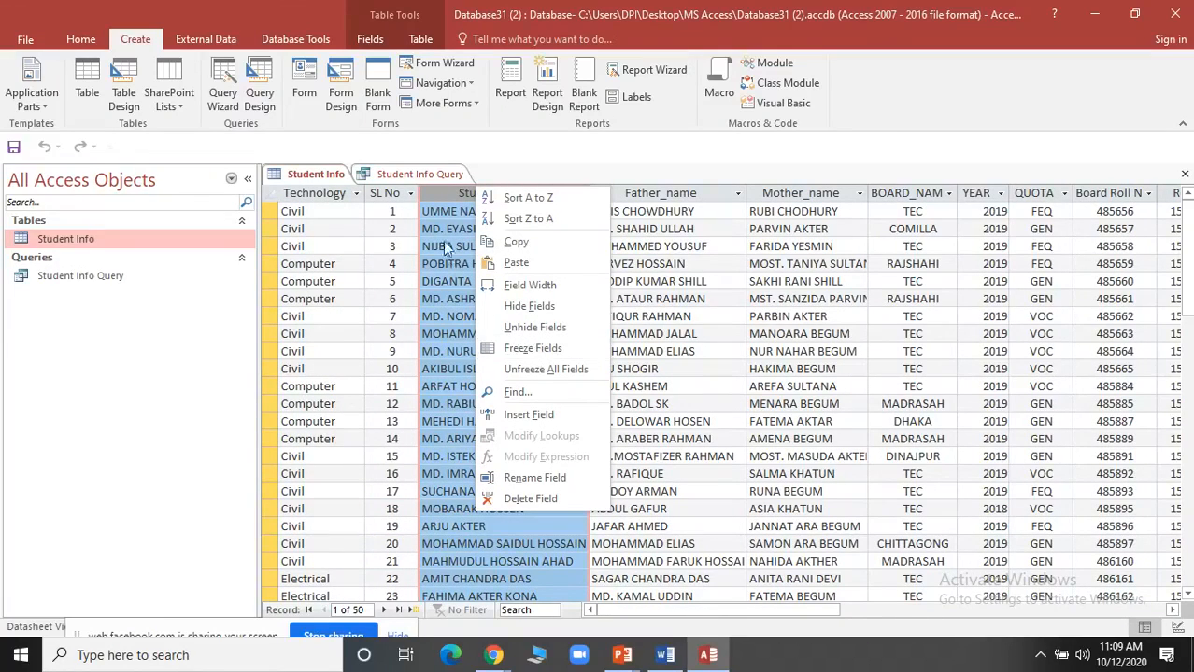
right_click(455, 191)
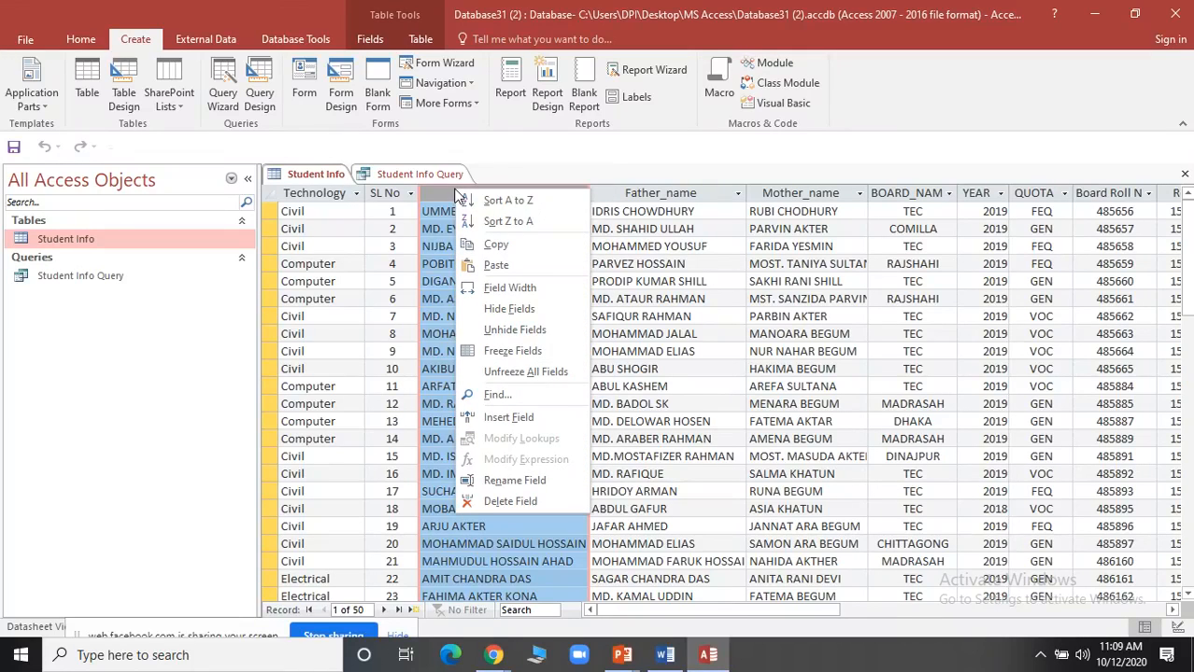
click(545, 353)
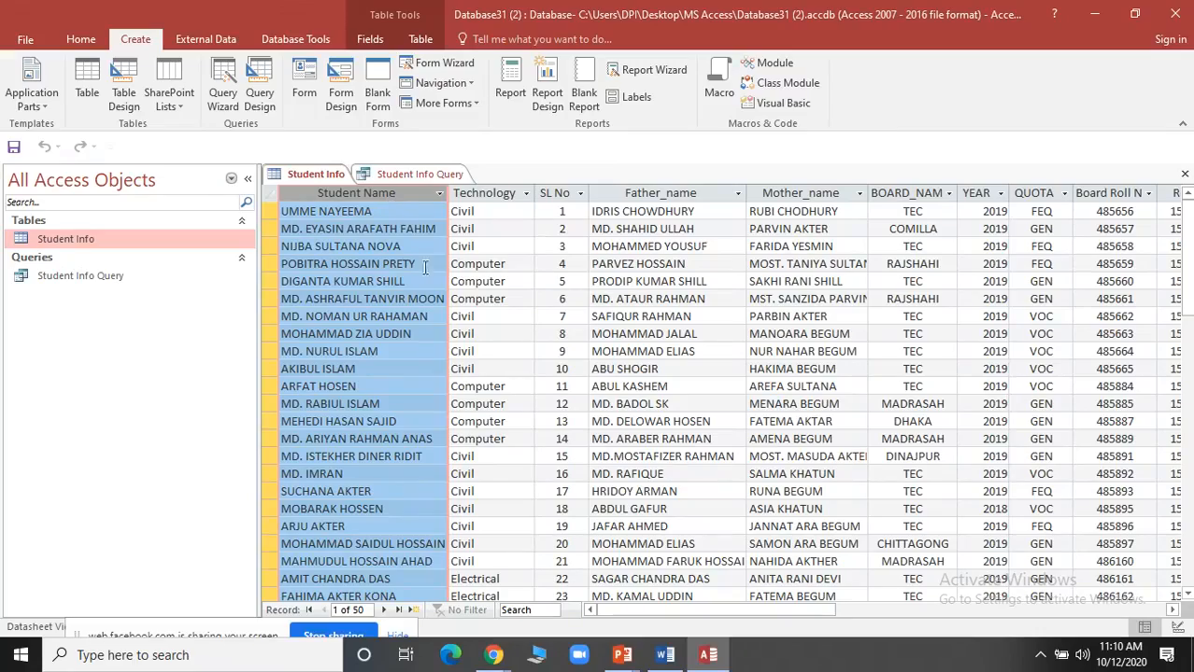
drag(642, 612, 761, 608)
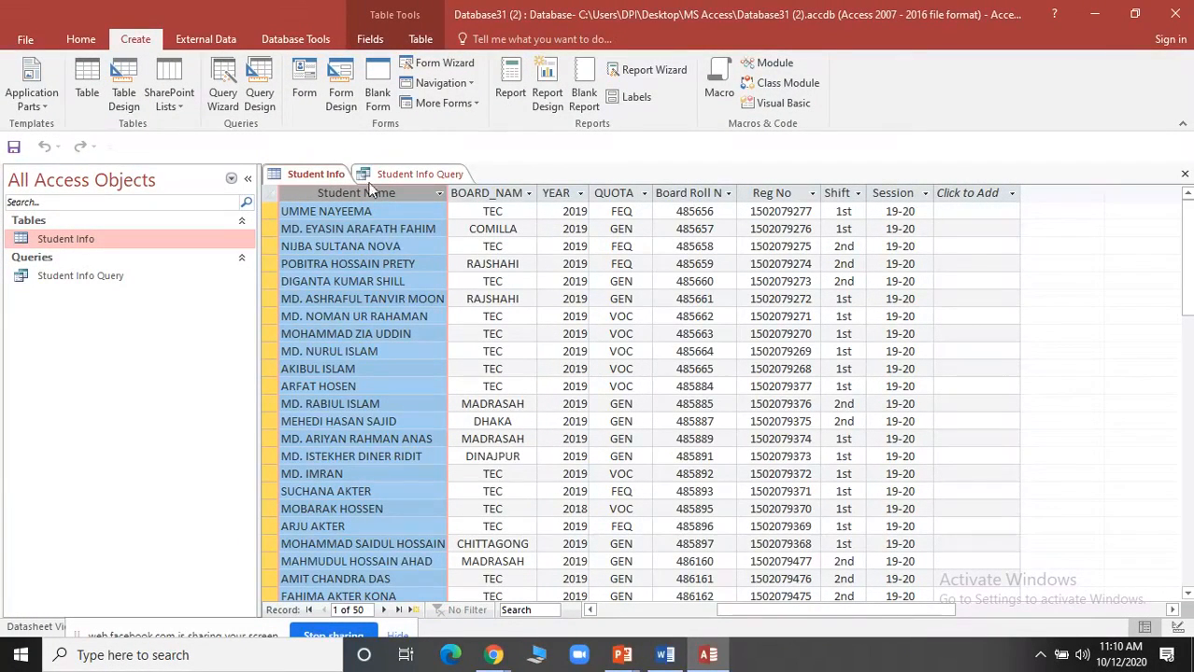
drag(766, 609, 645, 610)
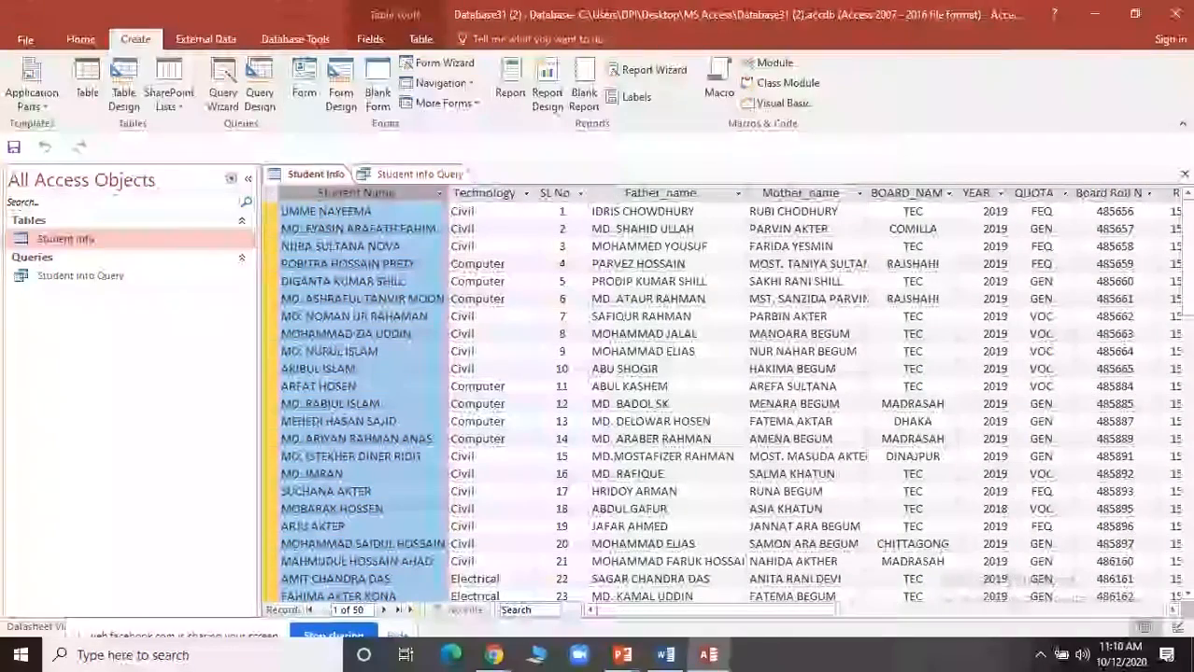
Unfreeze all fields in the Student Info table and scroll across its columns to check them
right_click(331, 198)
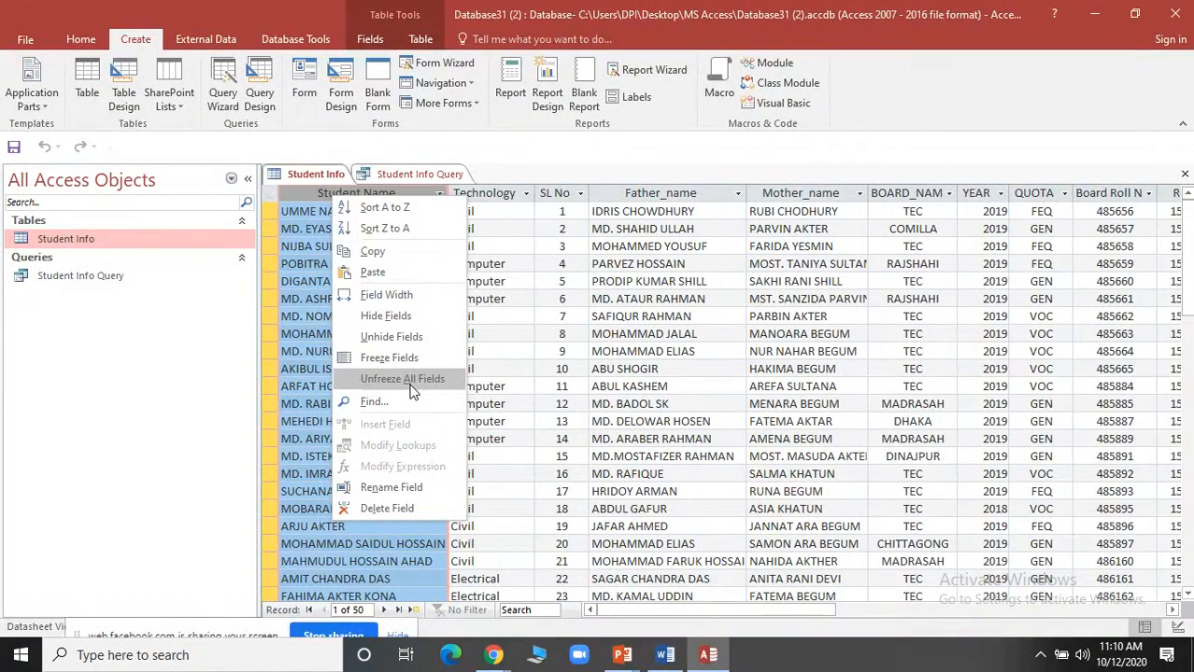
click(412, 390)
click(560, 526)
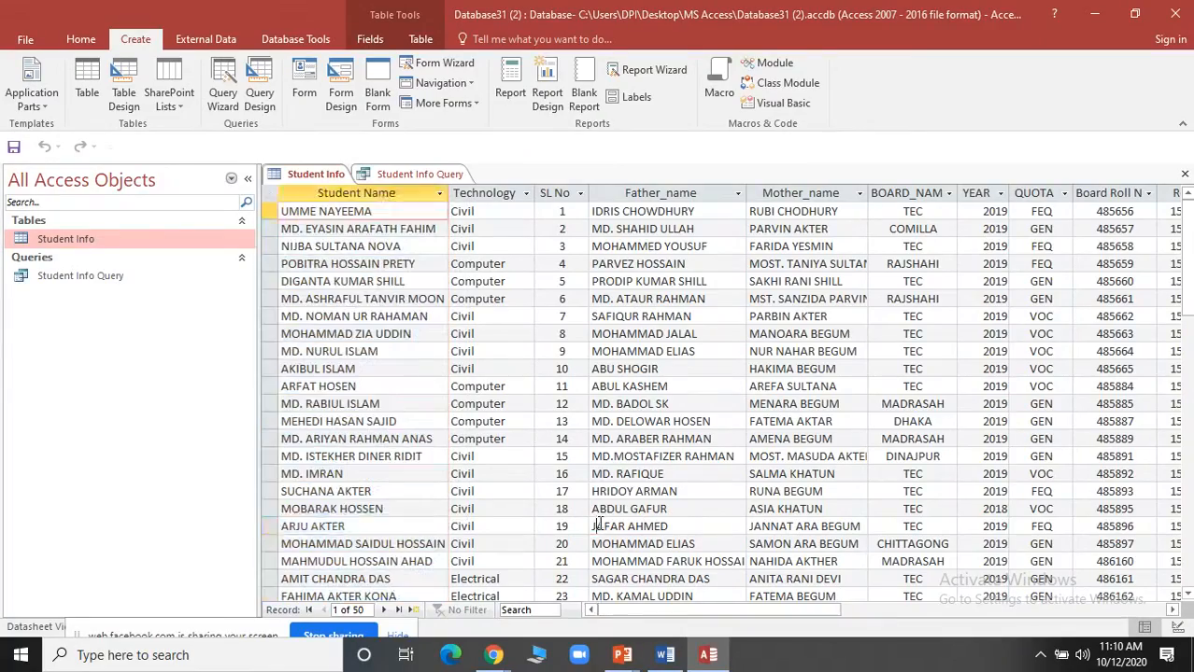
drag(658, 610, 629, 629)
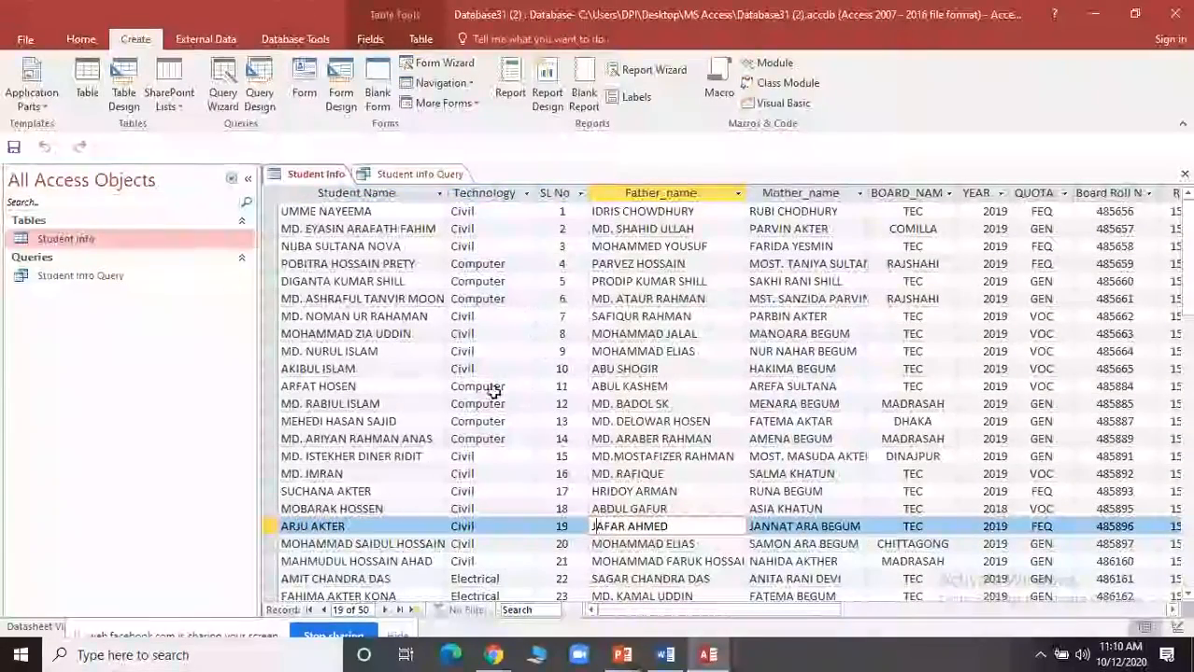
Switch to the running PowerPoint slide show and advance from "How a Query Works" to the Common Query Criteria slide
click(621, 654)
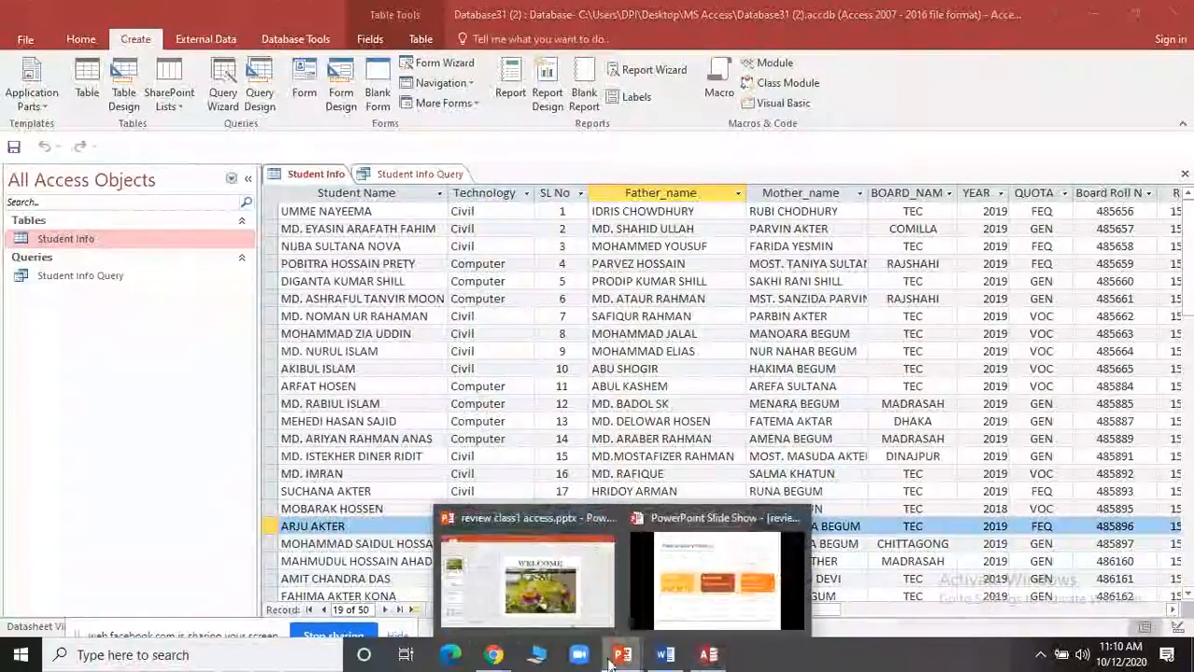
click(679, 617)
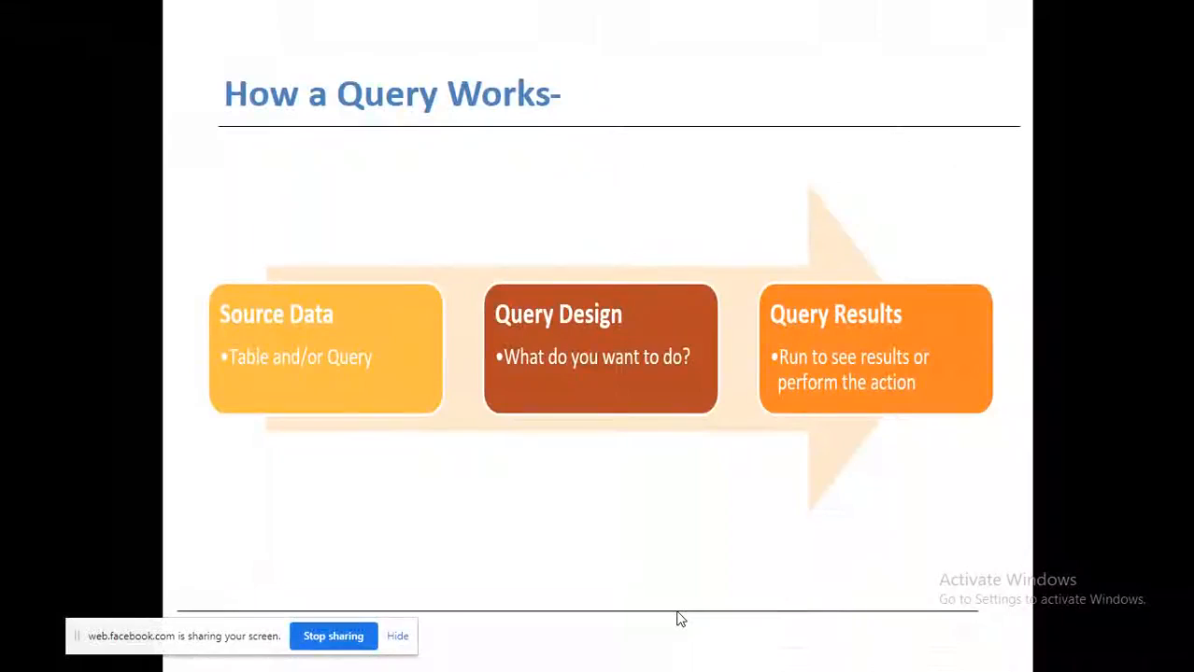
click(679, 618)
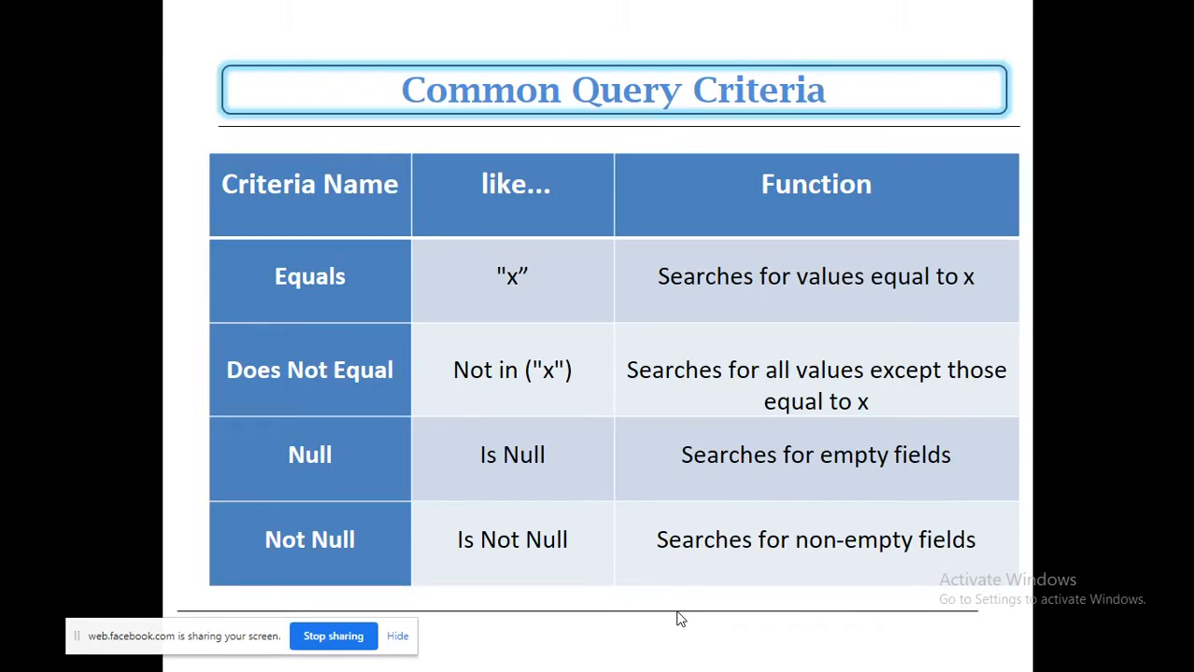